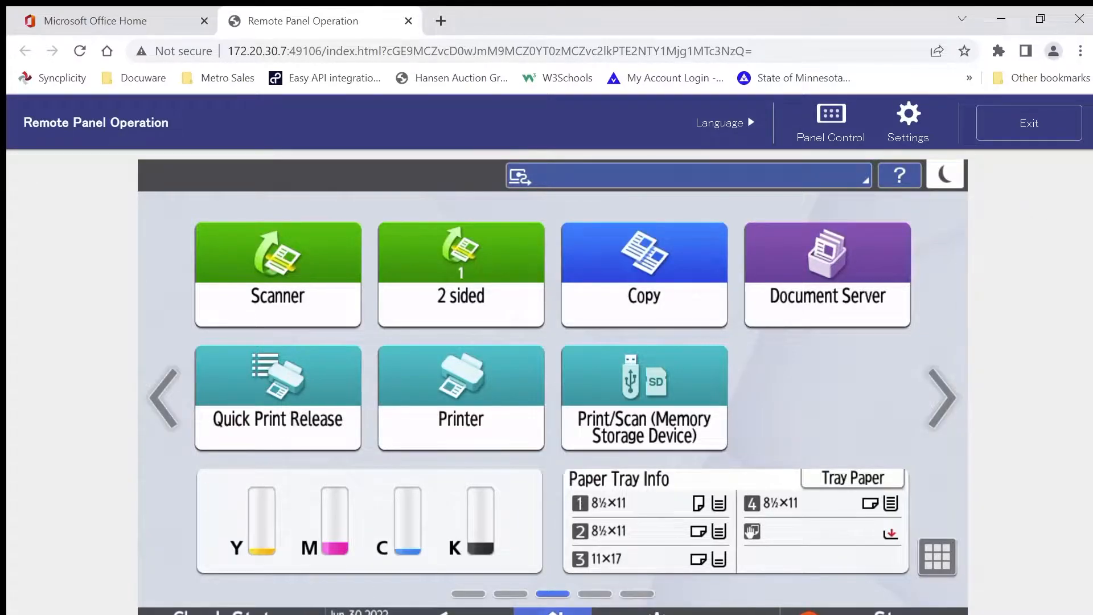
Check the copier's network address in its status screen and read through the machine information details
click(231, 612)
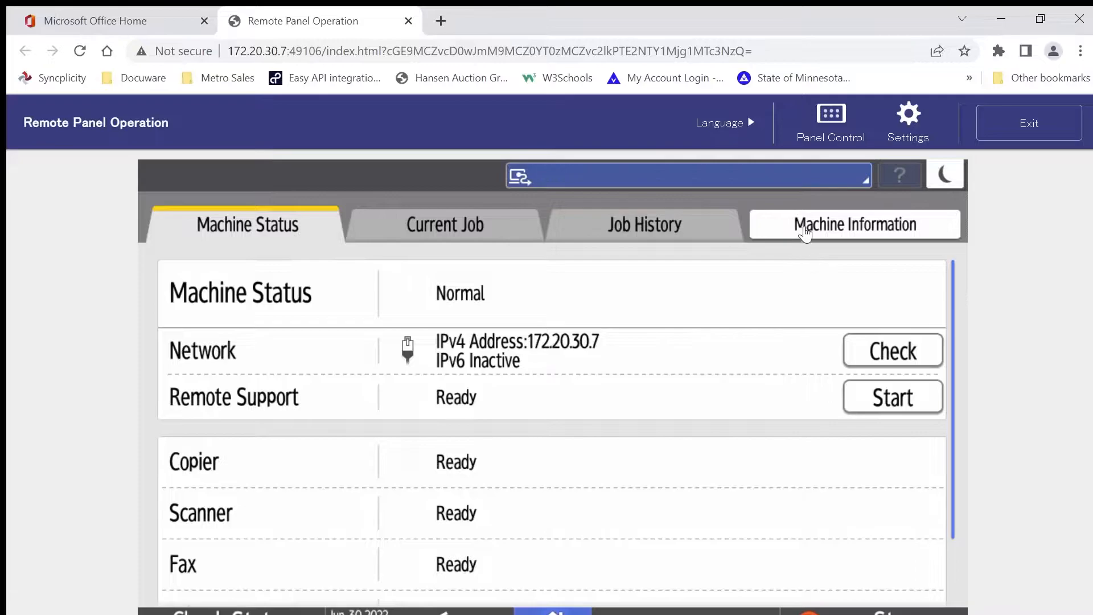
click(804, 233)
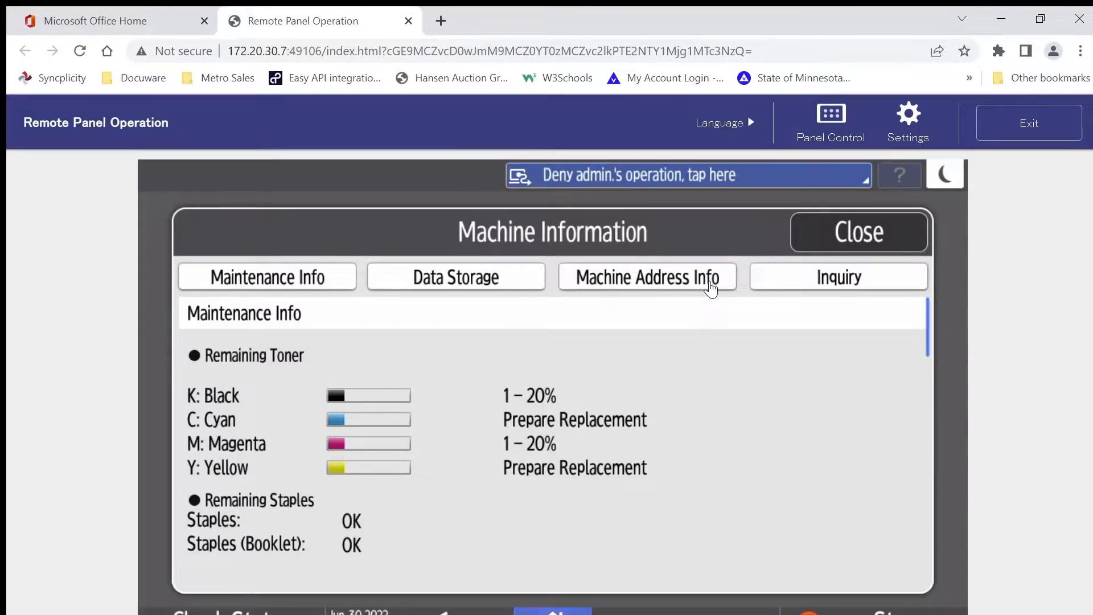
scroll(600, 515, down, 3)
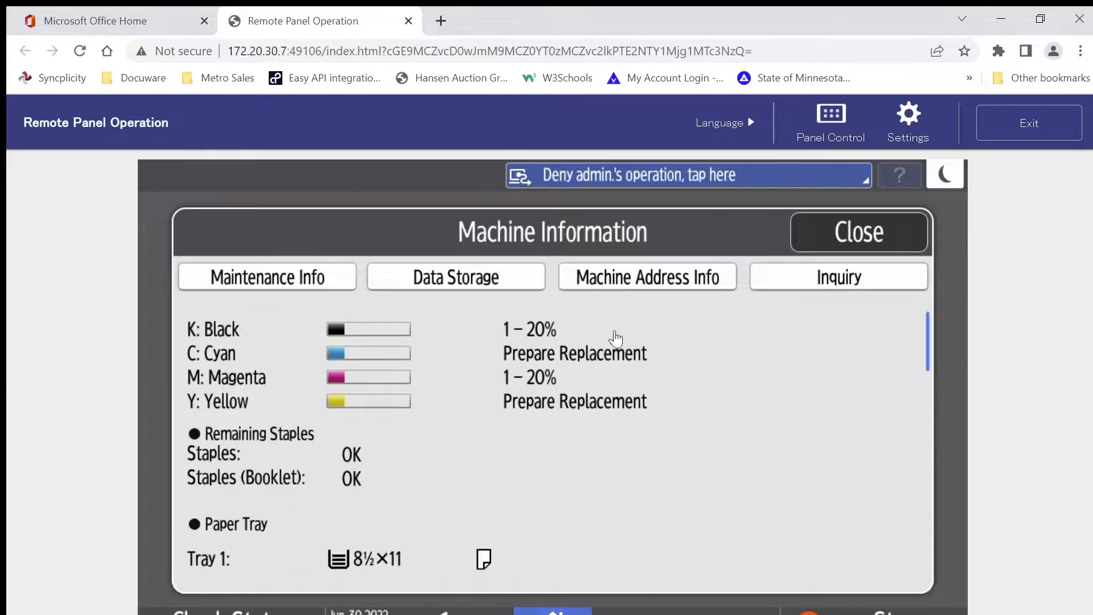
scroll(593, 525, down, 5)
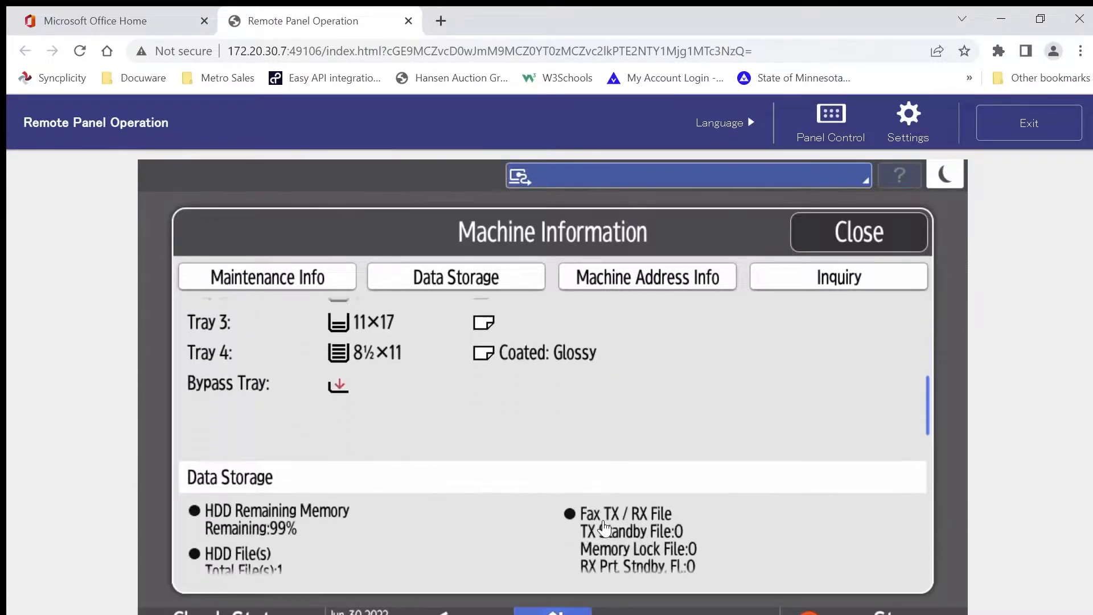
scroll(600, 342, down, 5)
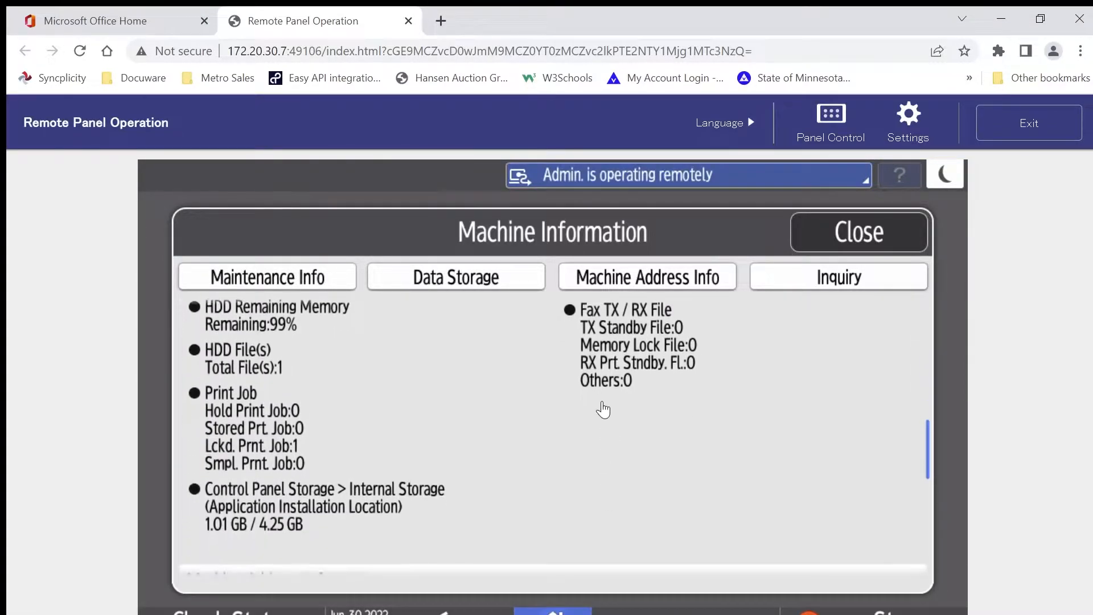
scroll(616, 329, down, 3)
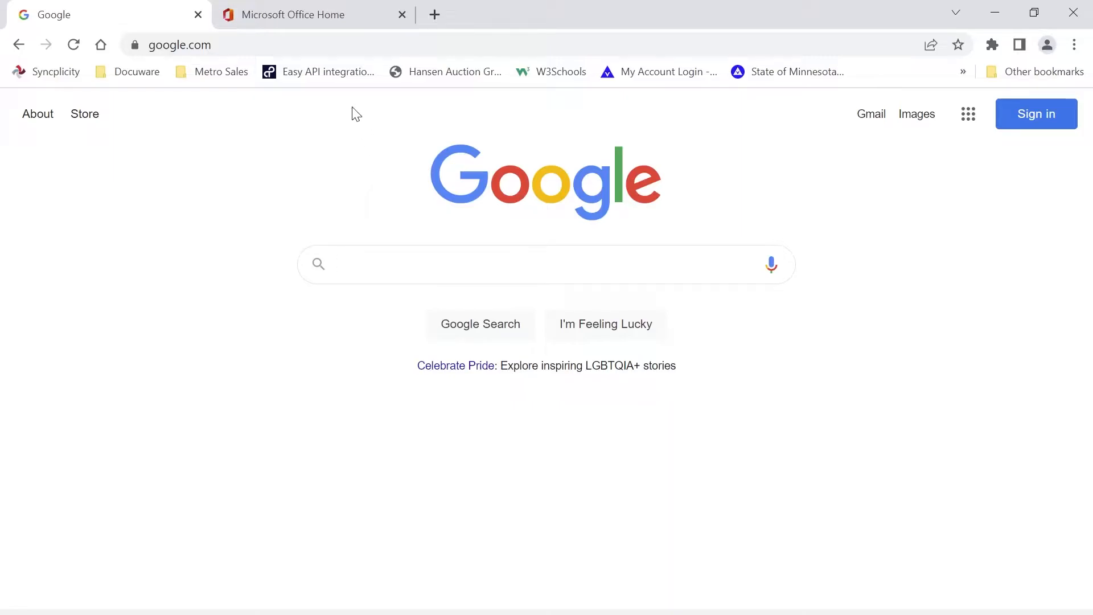
Open the printer's web interface at 172.20.30.7 and log in as admin
click(316, 44)
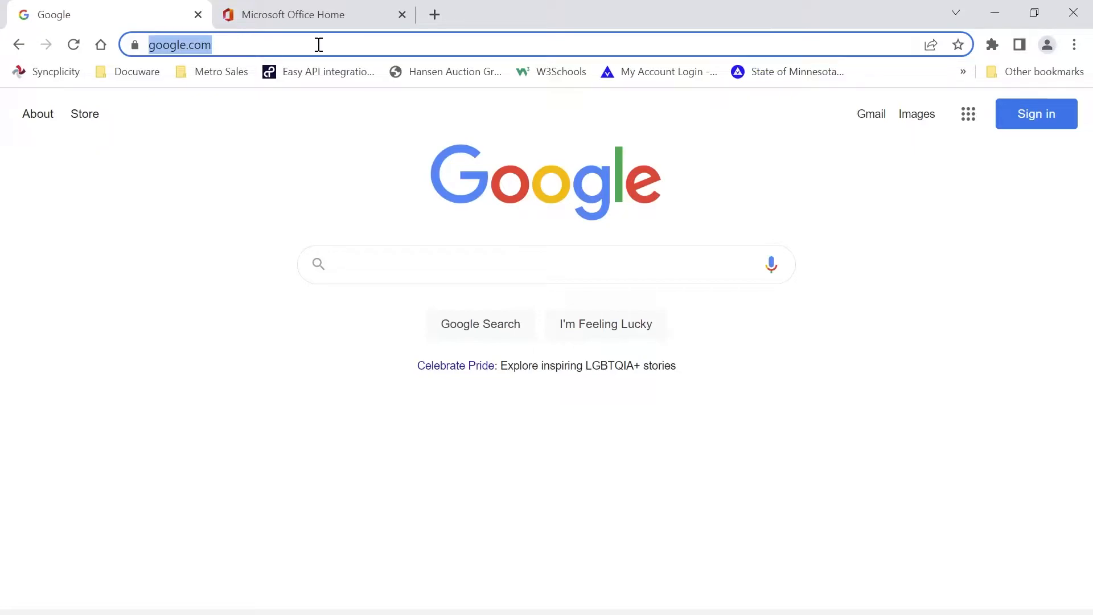
text(172)
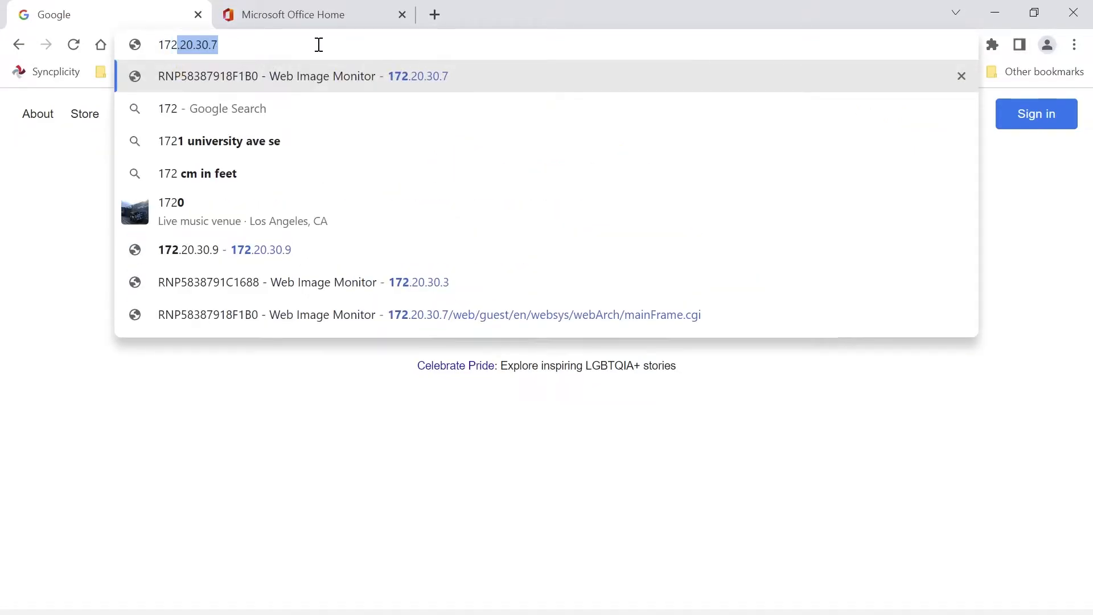
key(Return)
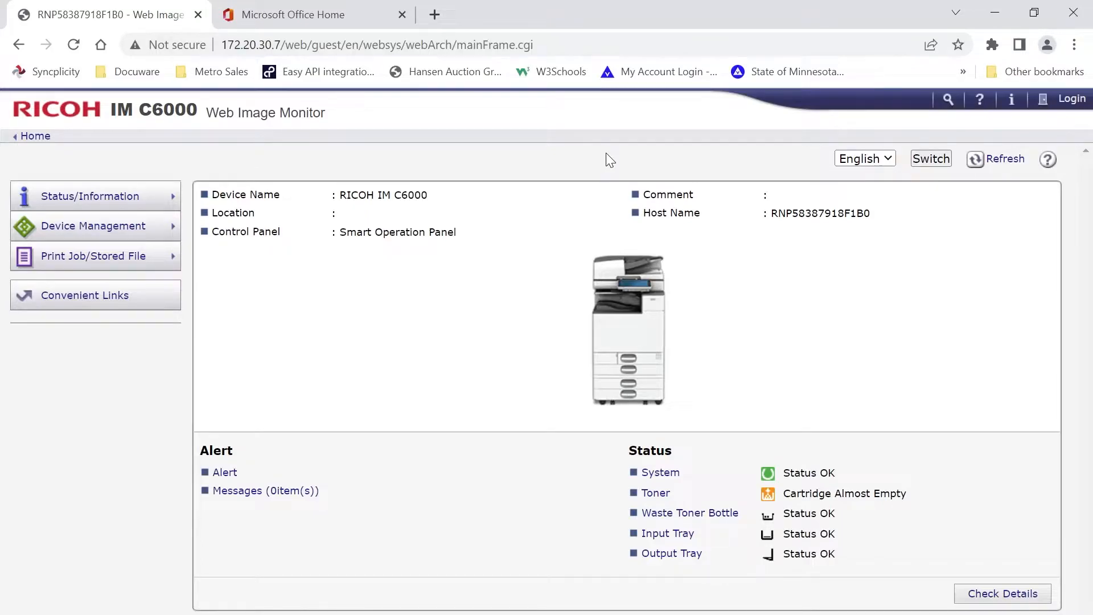
click(1071, 99)
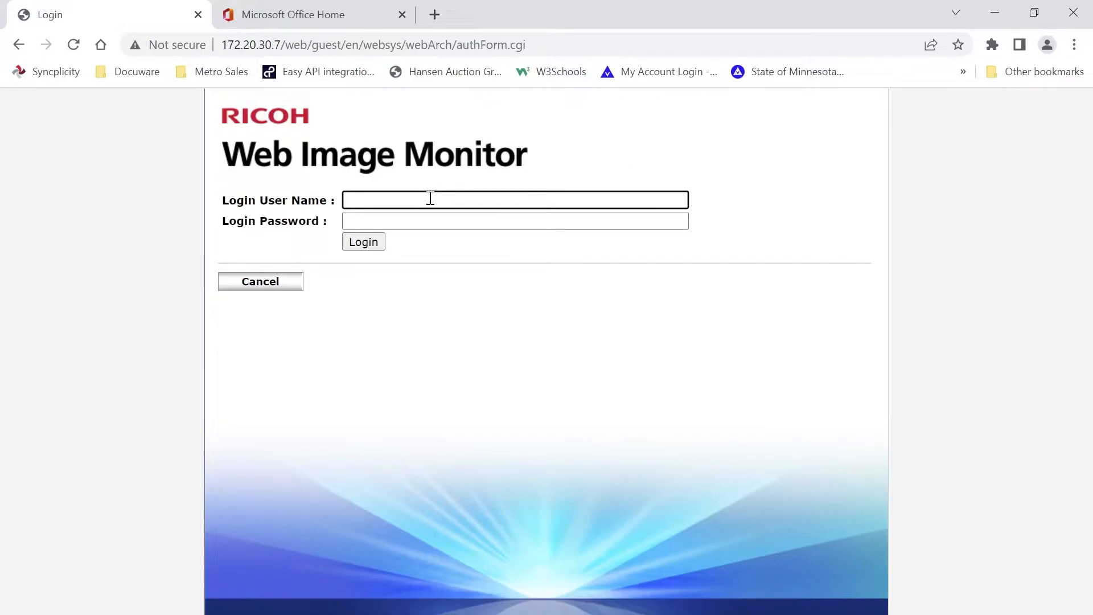
click(447, 236)
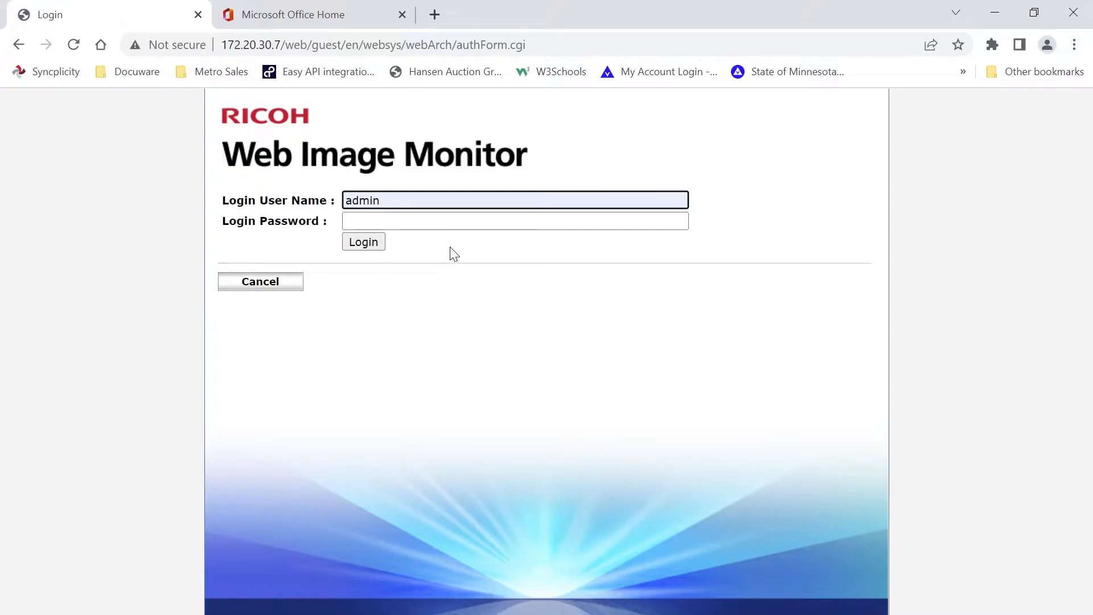
click(366, 241)
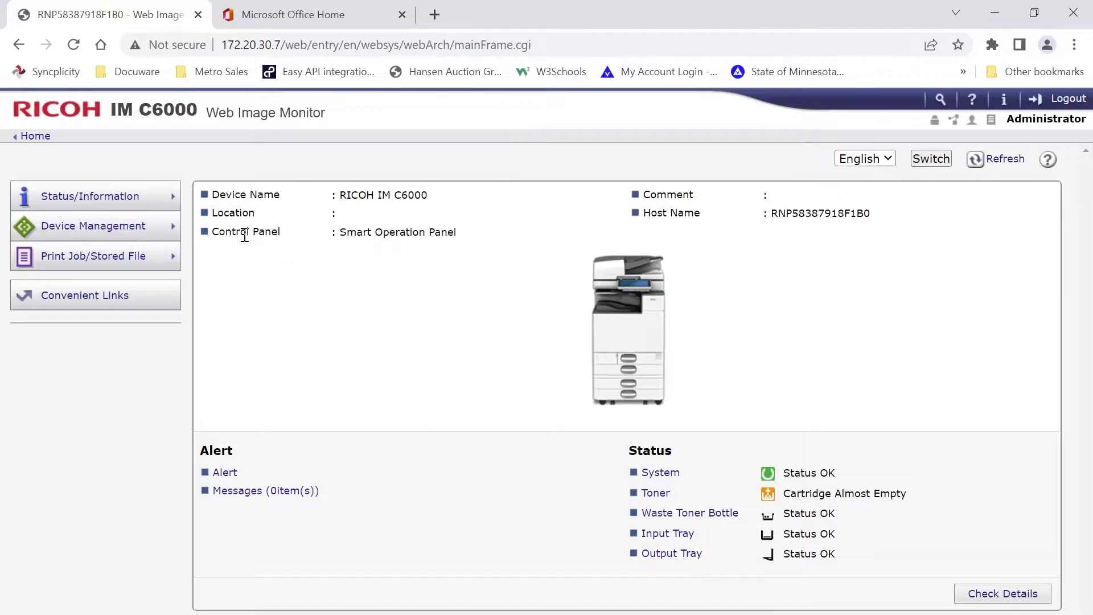
Open the Email page of the device configuration and review its administrator address and SMTP settings
click(165, 234)
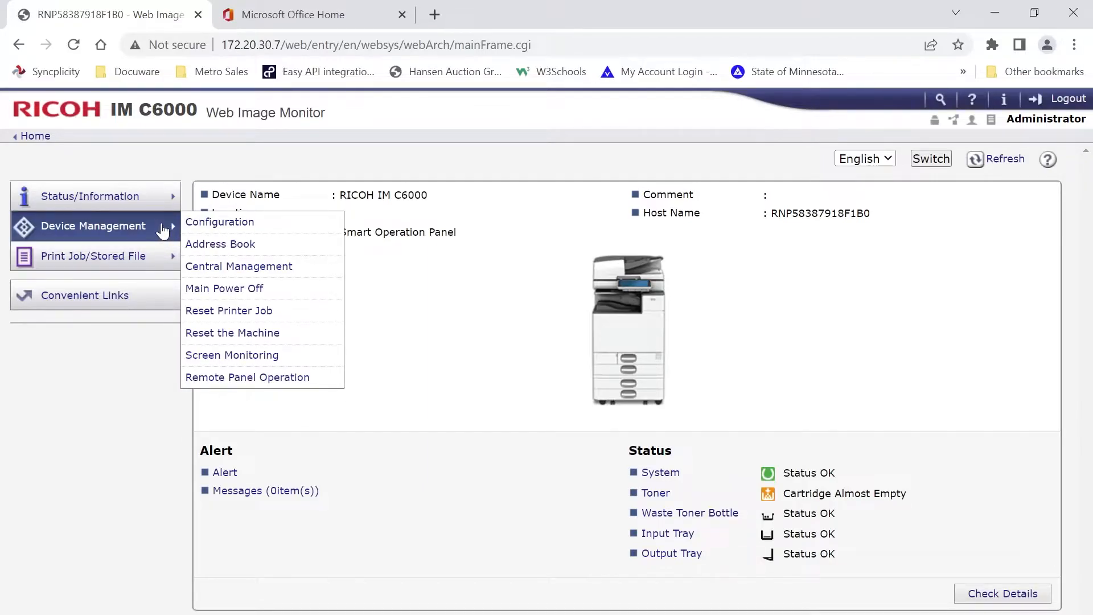
click(221, 222)
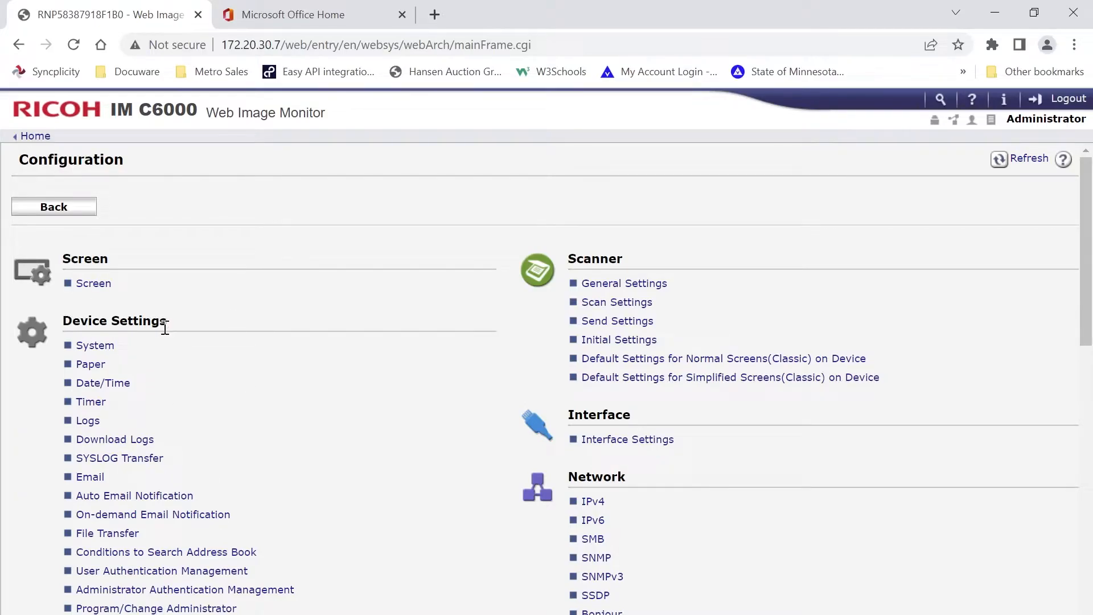
click(91, 478)
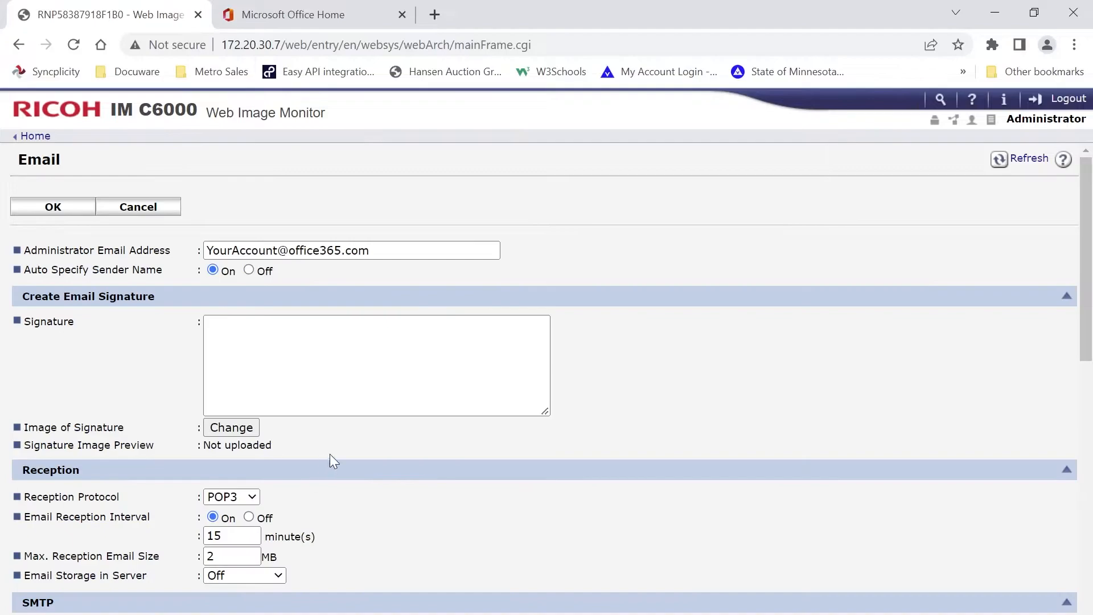
scroll(371, 410, down, 8)
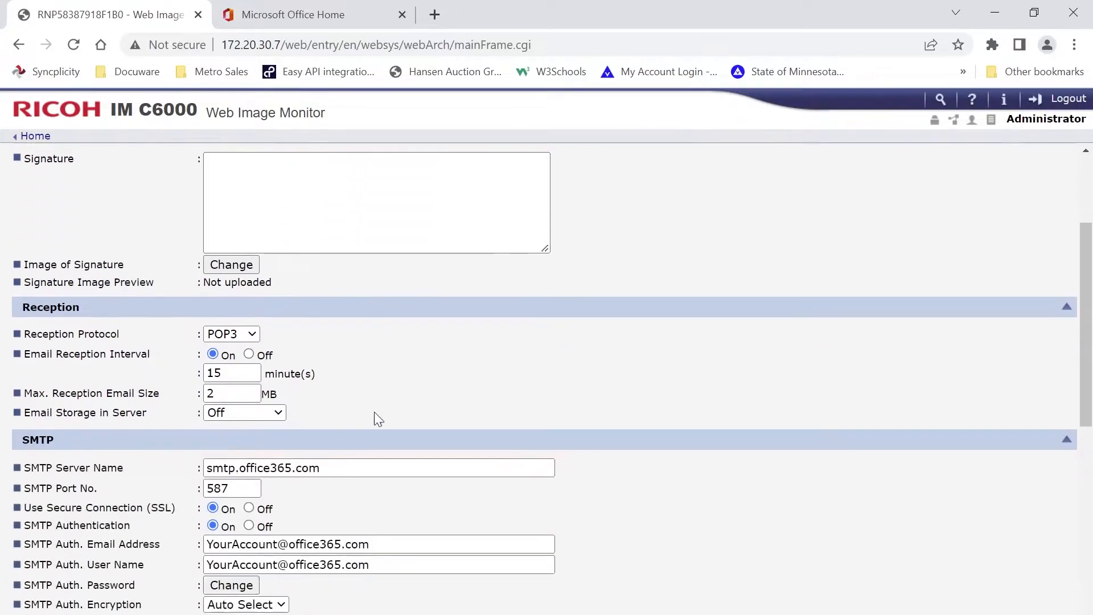
scroll(368, 408, up, 1)
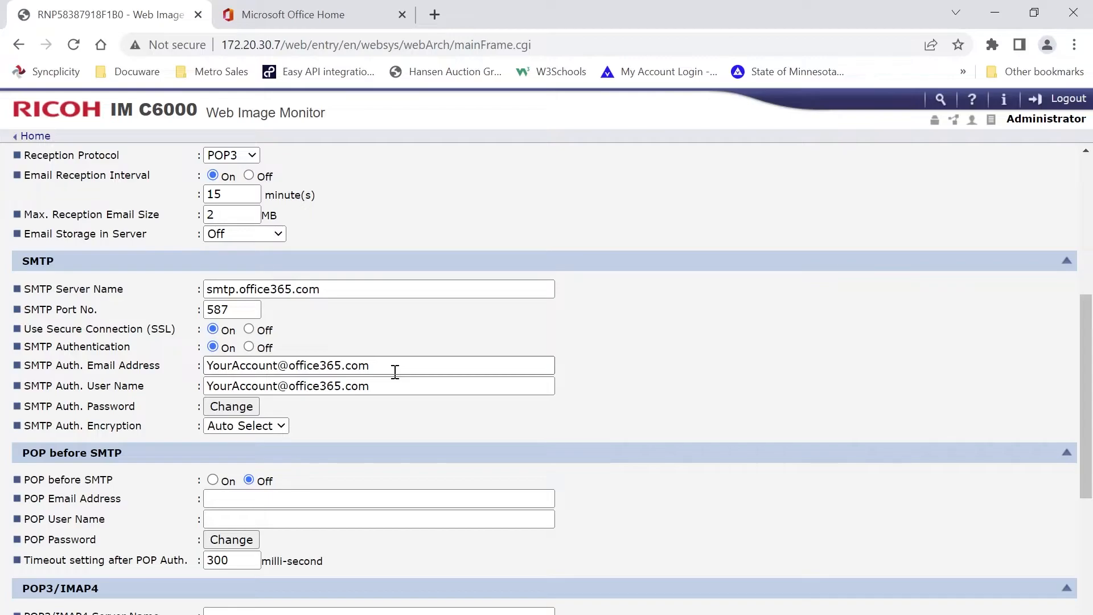
Switch to Microsoft Office Home and open the Security info page of the signed-in account
click(317, 17)
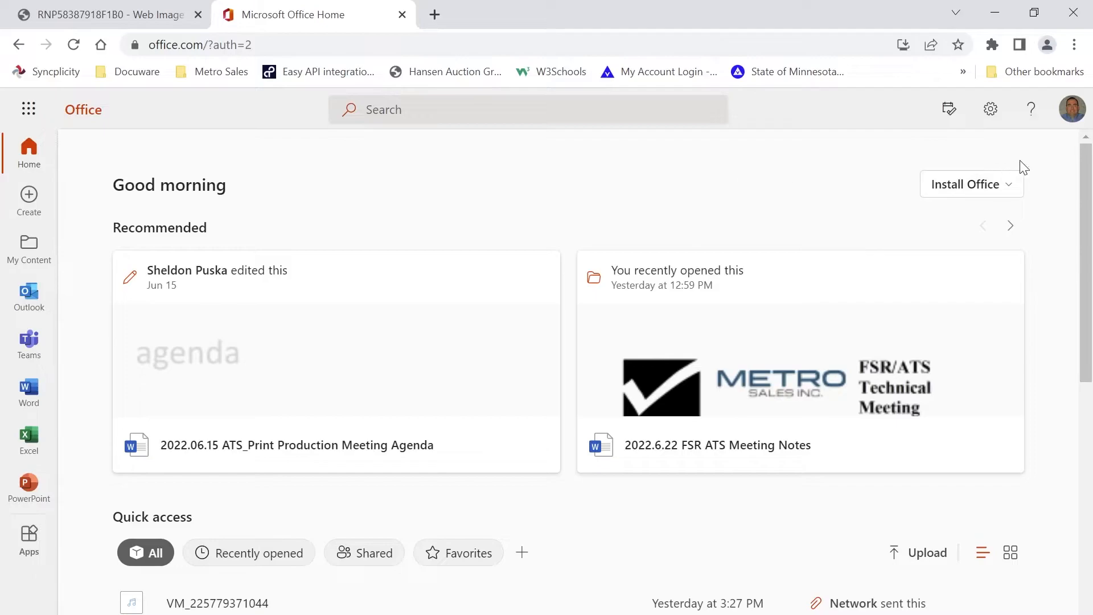
click(1073, 113)
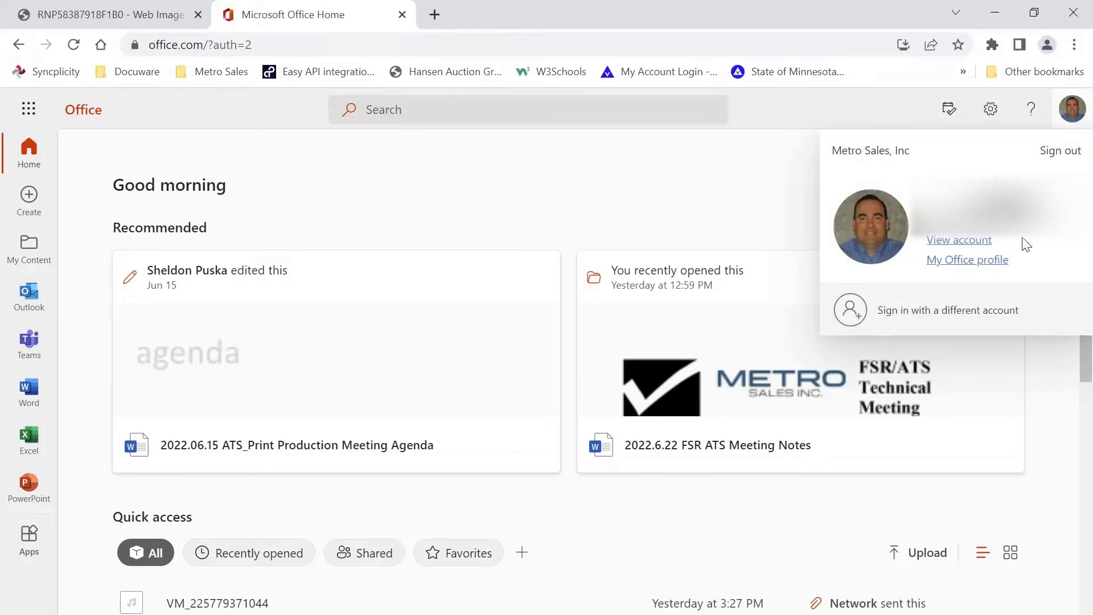
click(971, 242)
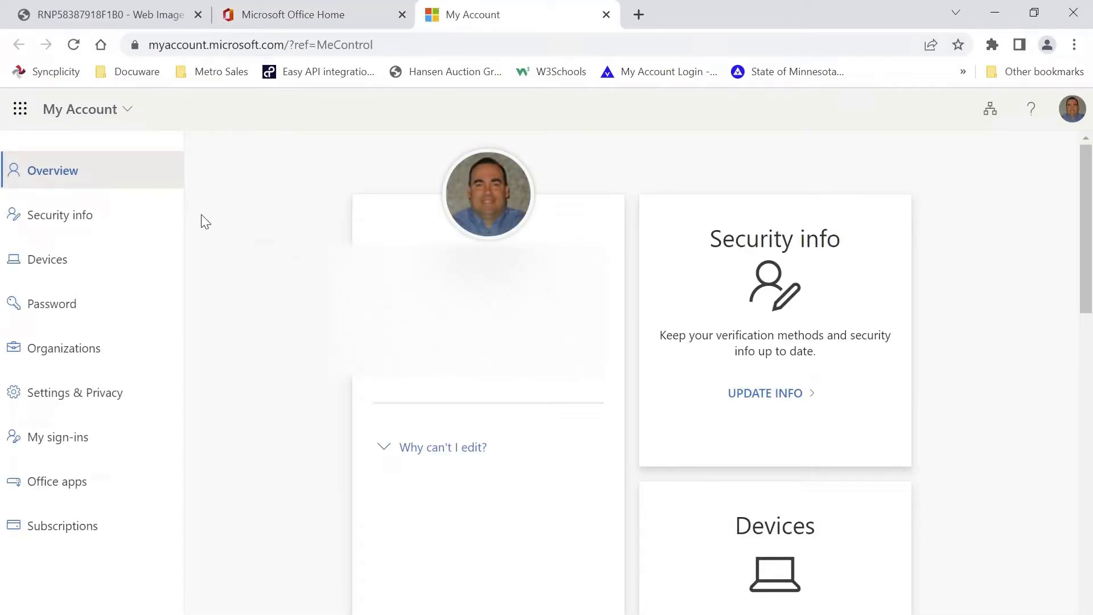
click(83, 218)
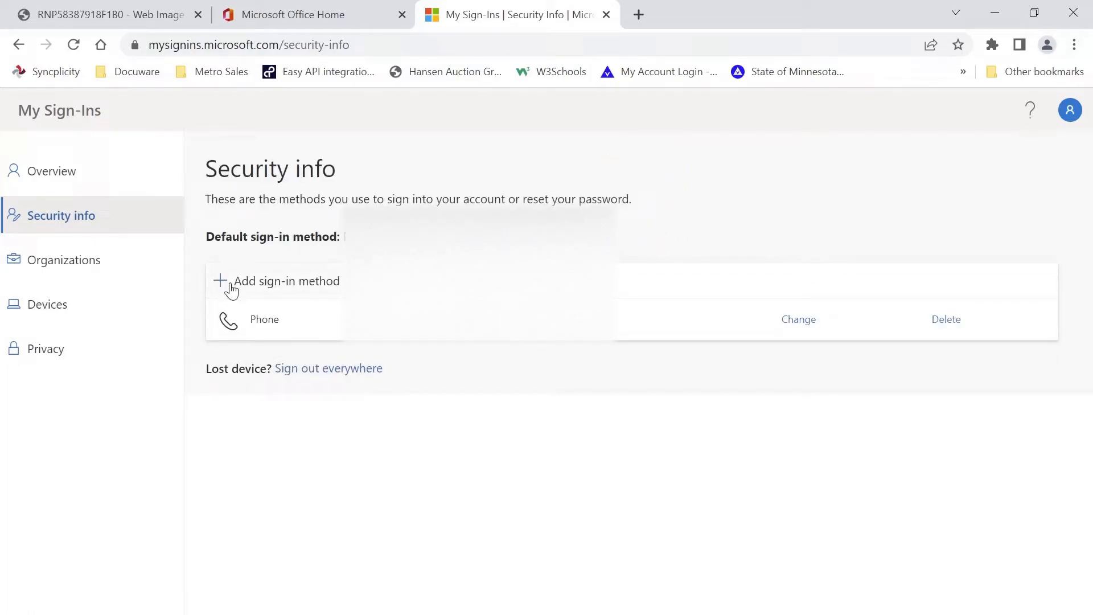
Add an app password sign-in method named RicohScanner, copy the generated password and finish the setup
click(295, 285)
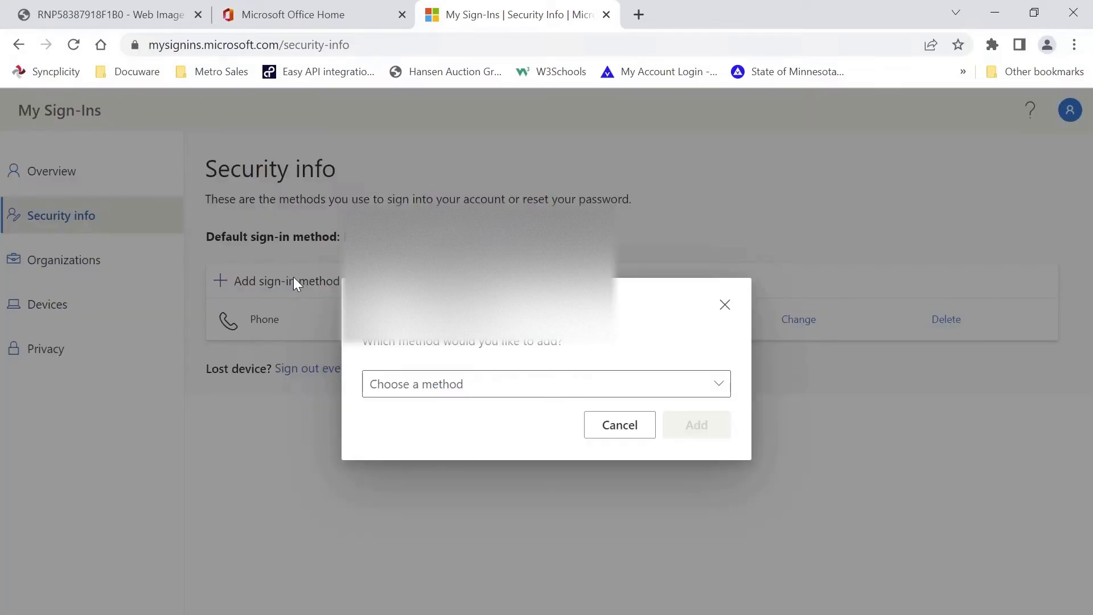
click(499, 392)
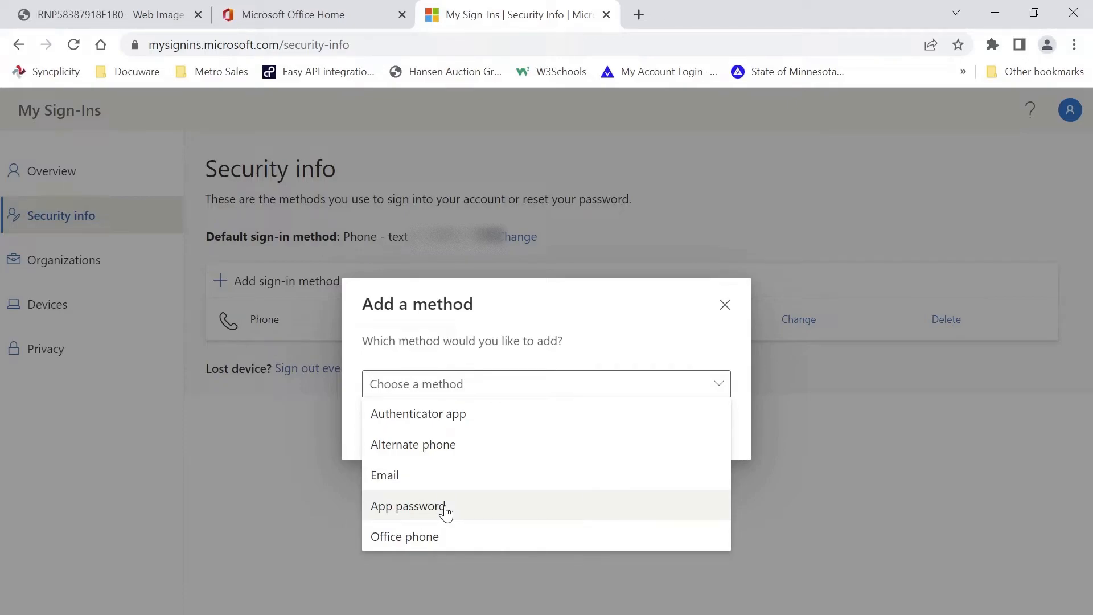
click(410, 511)
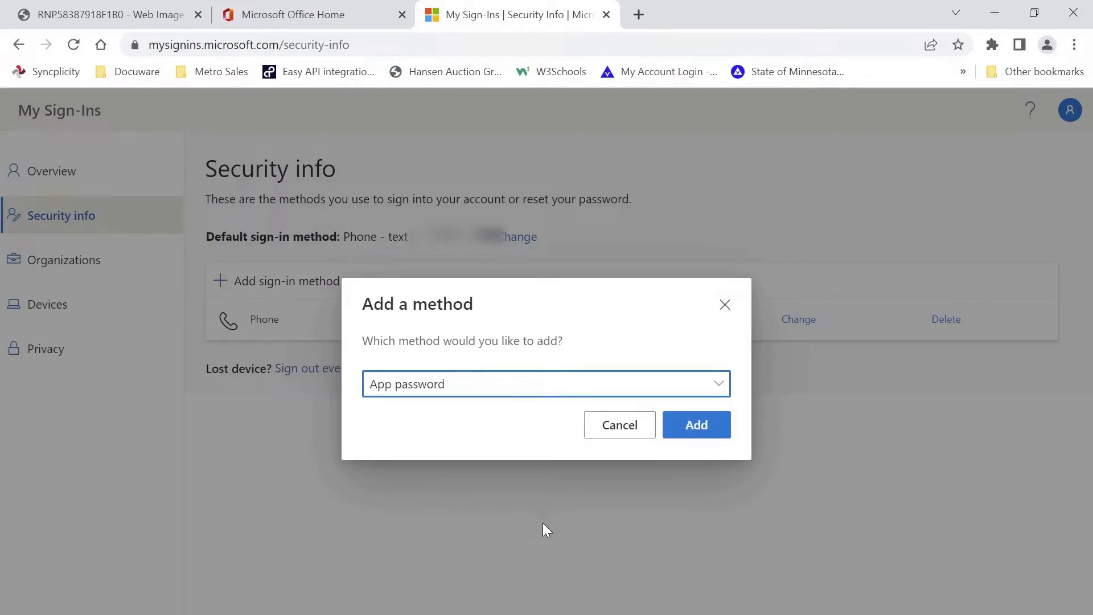
click(690, 434)
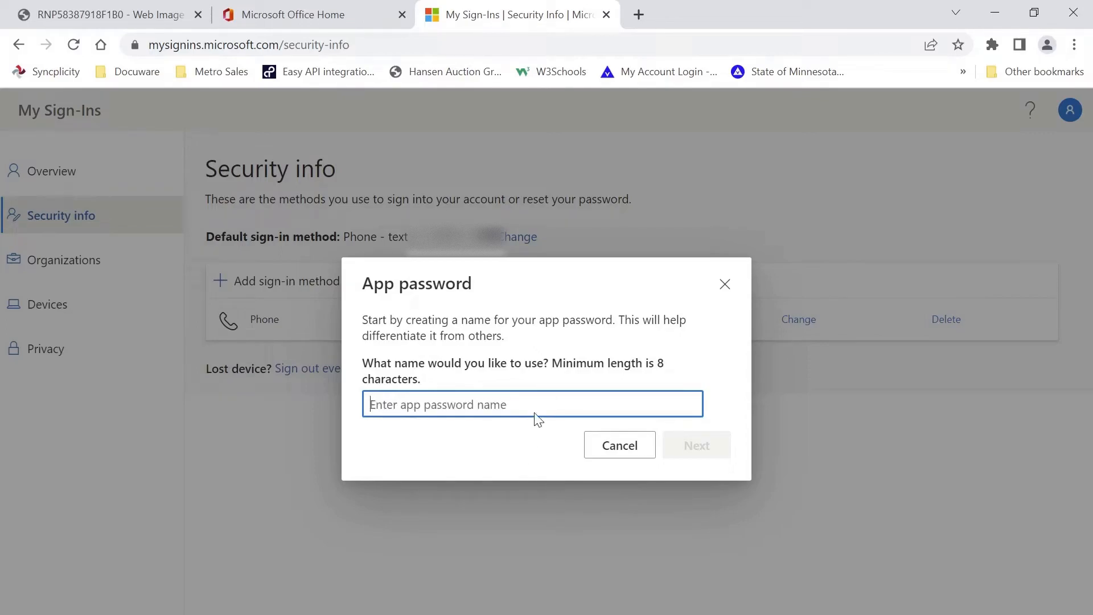
click(526, 439)
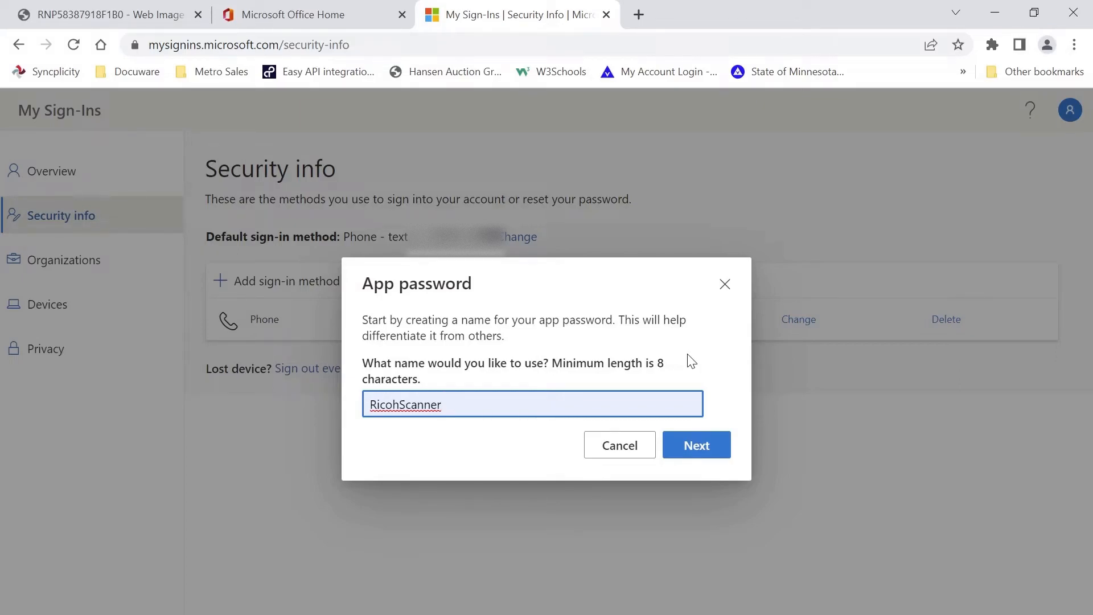
click(689, 449)
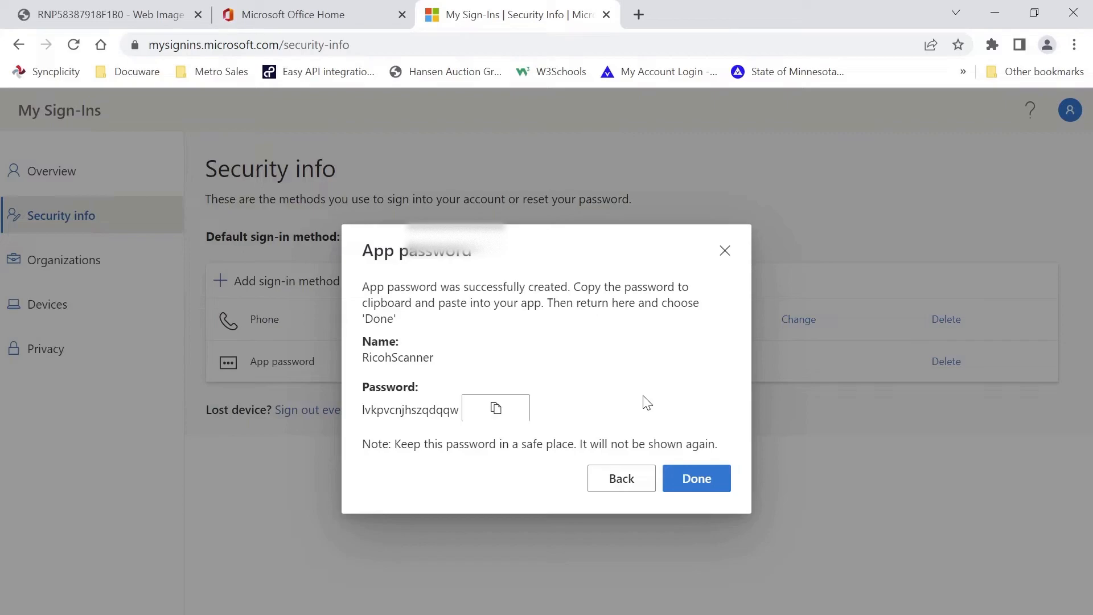
click(496, 410)
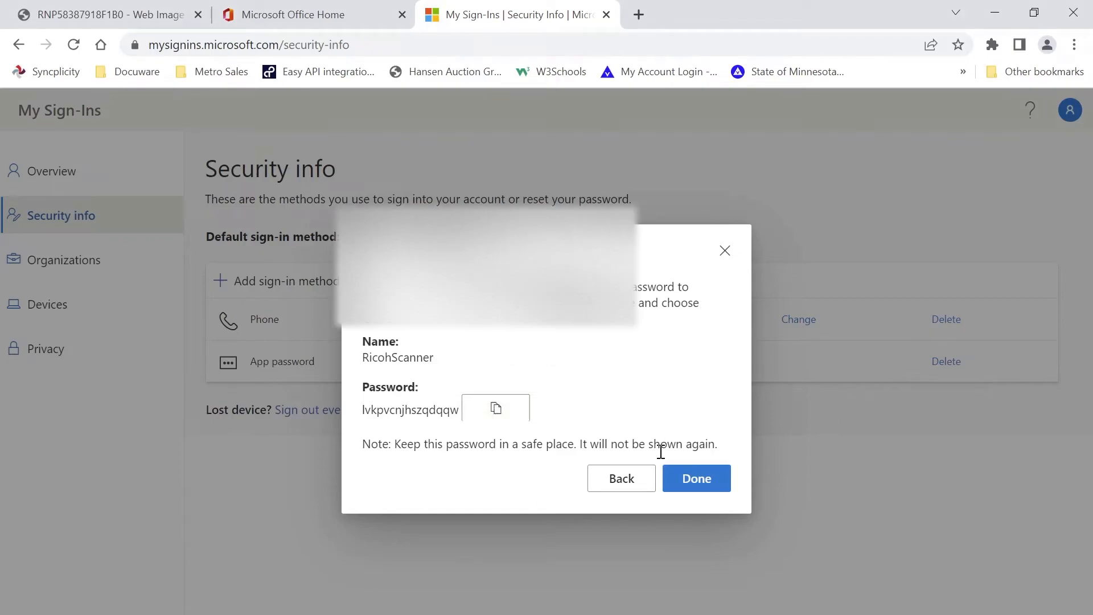
click(687, 486)
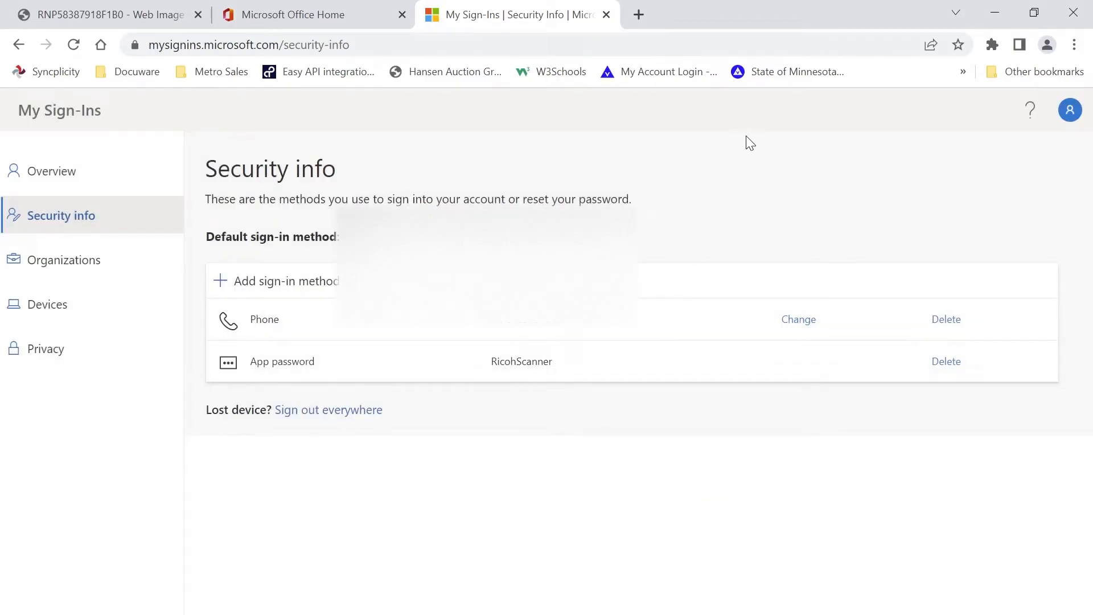
Return to the printer's Email settings and set the SMTP Auth. Password to the copied app password, confirming it
click(131, 19)
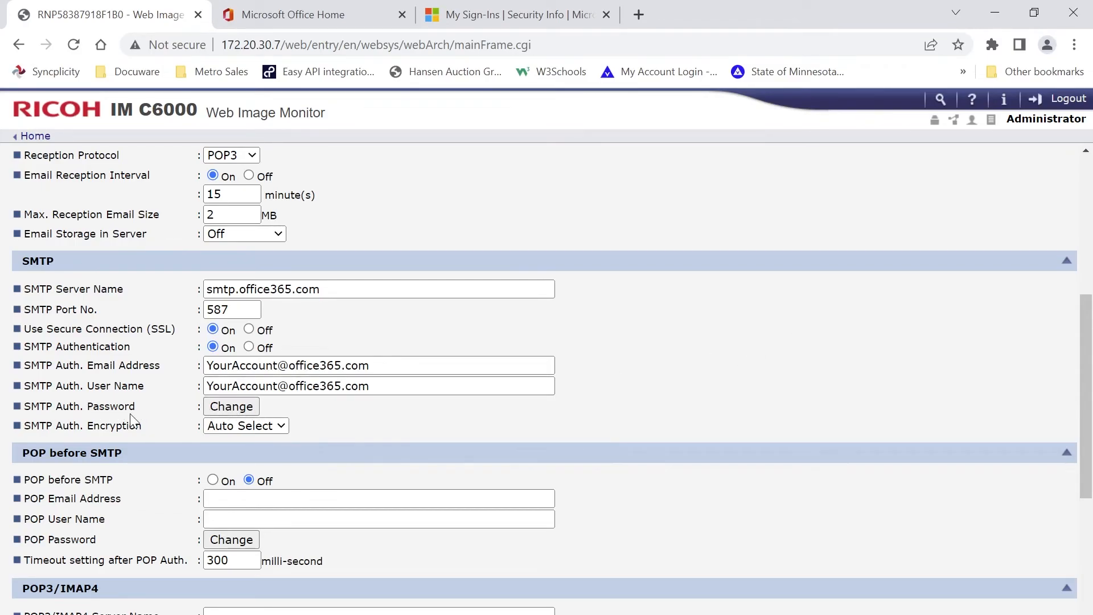
click(225, 407)
click(224, 228)
key(ctrl+v)
click(219, 245)
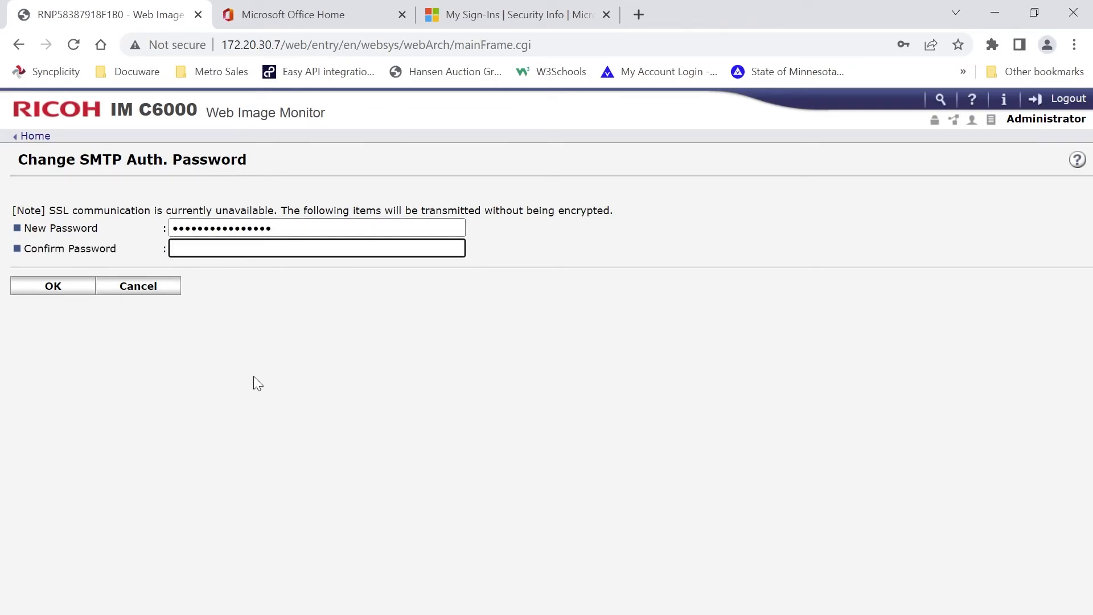
key(ctrl+v)
click(54, 289)
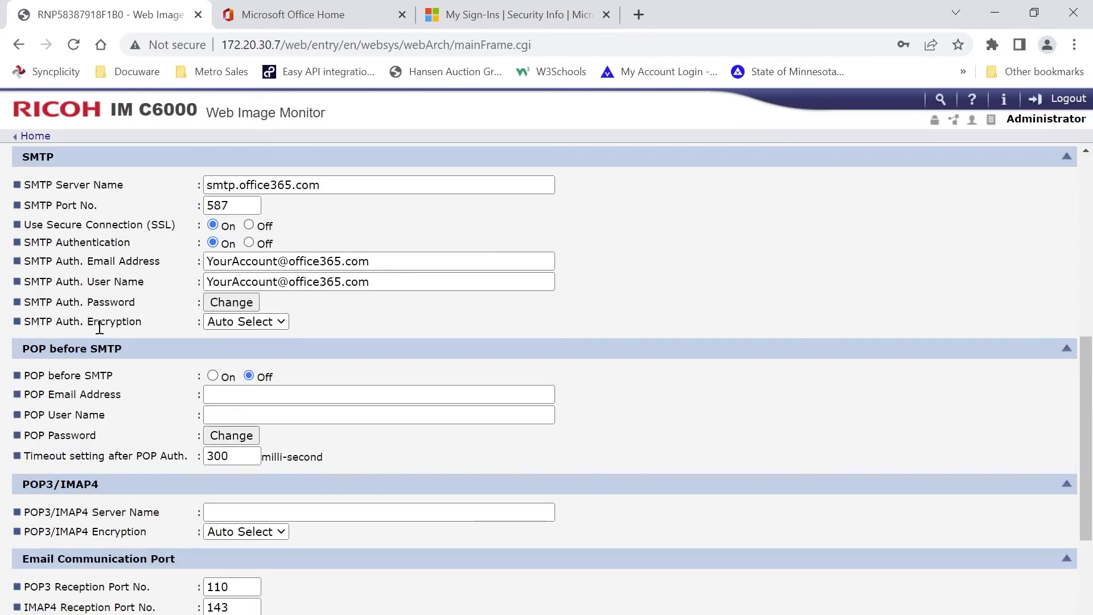
Review the remaining settings on the printer's Email page and save the email configuration
scroll(99, 329, up, 6)
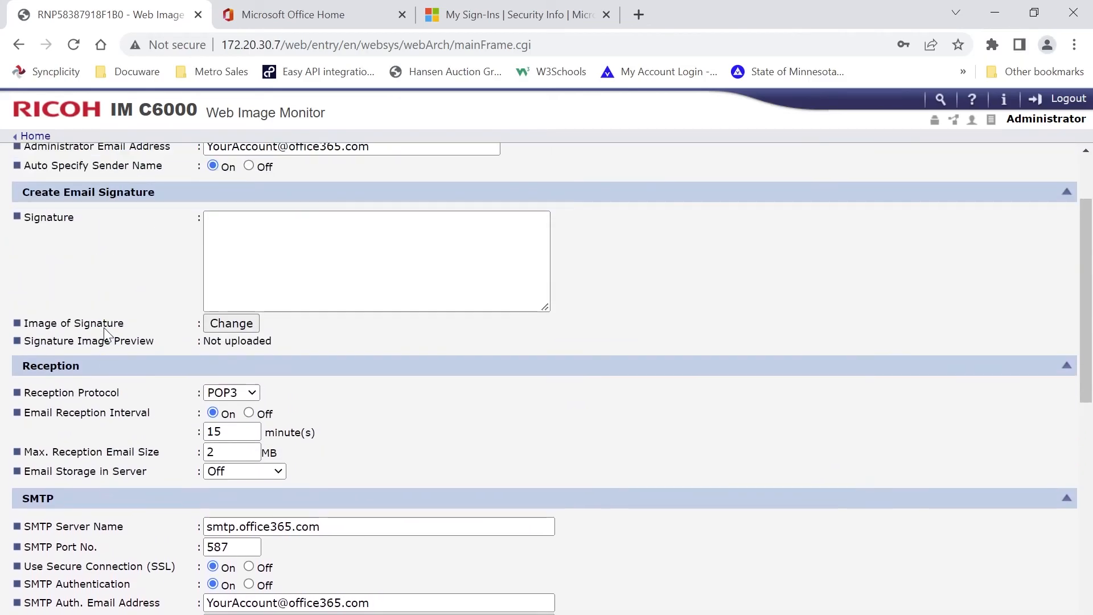
scroll(105, 332, up, 2)
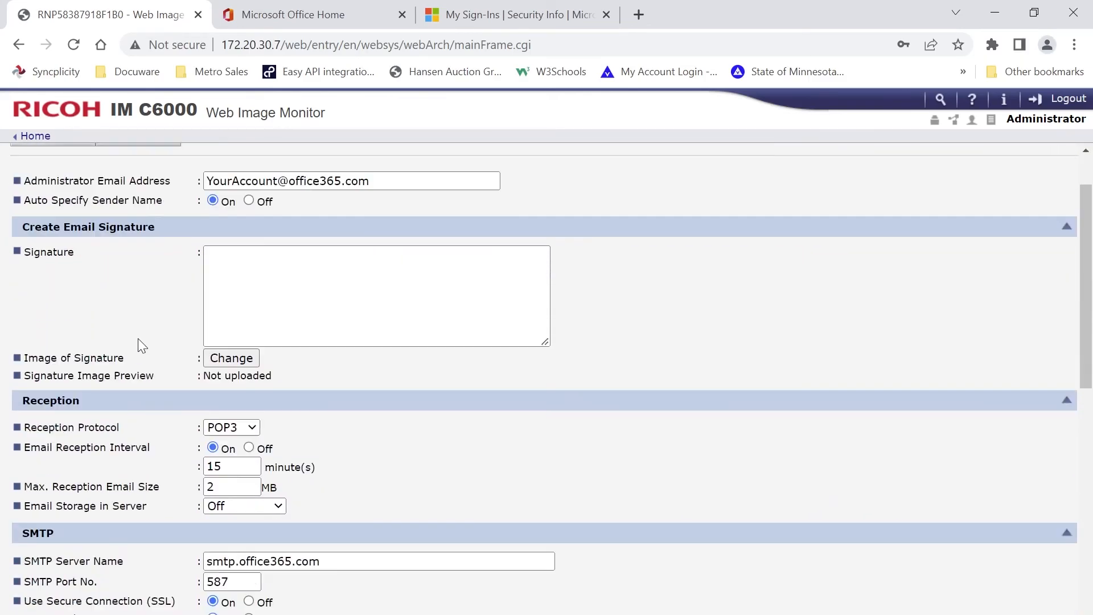
scroll(141, 345, down, 11)
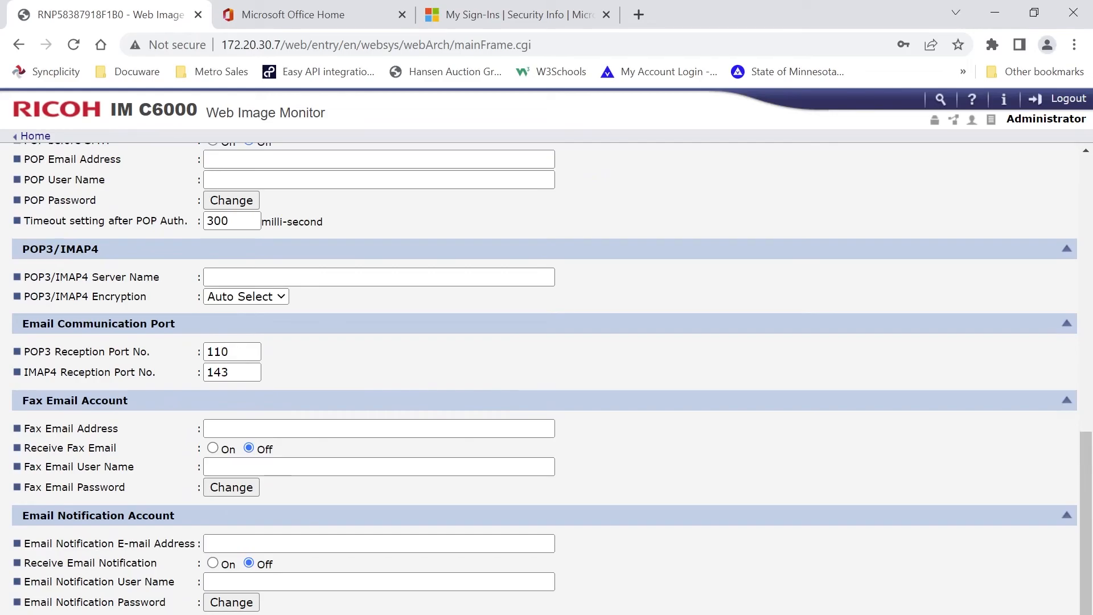
scroll(121, 340, up, 11)
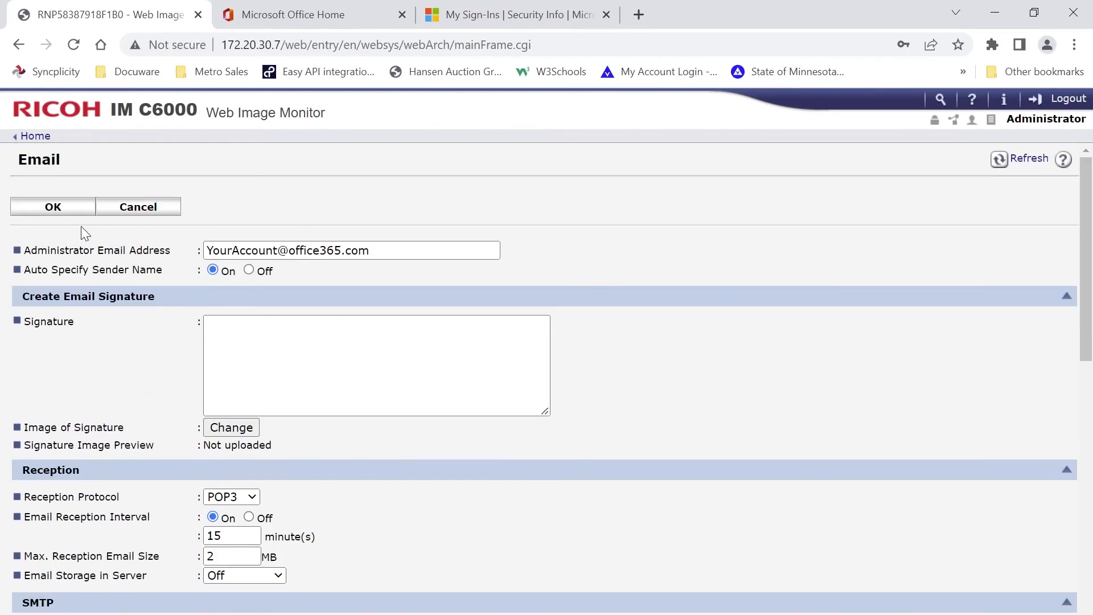
click(53, 208)
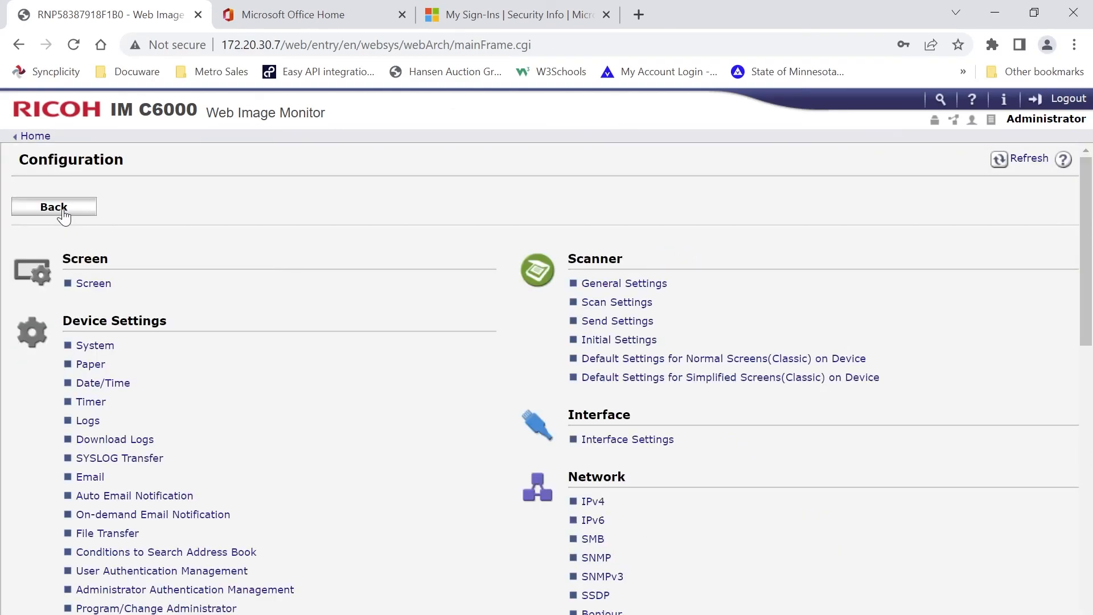